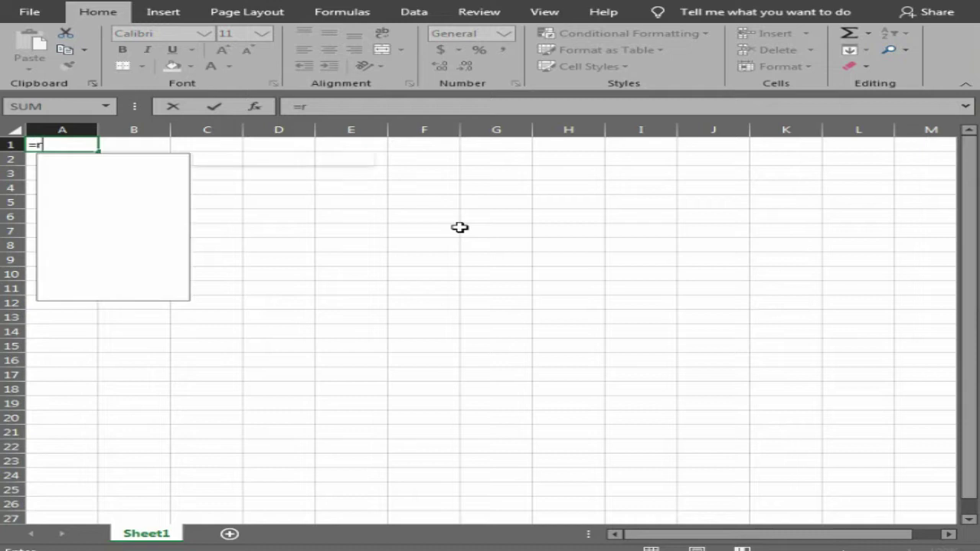
Enter the formula =RAND() in cell A1
{"action": "type", "text": "nm"}
{"action": "key", "text": "BackSpace"}
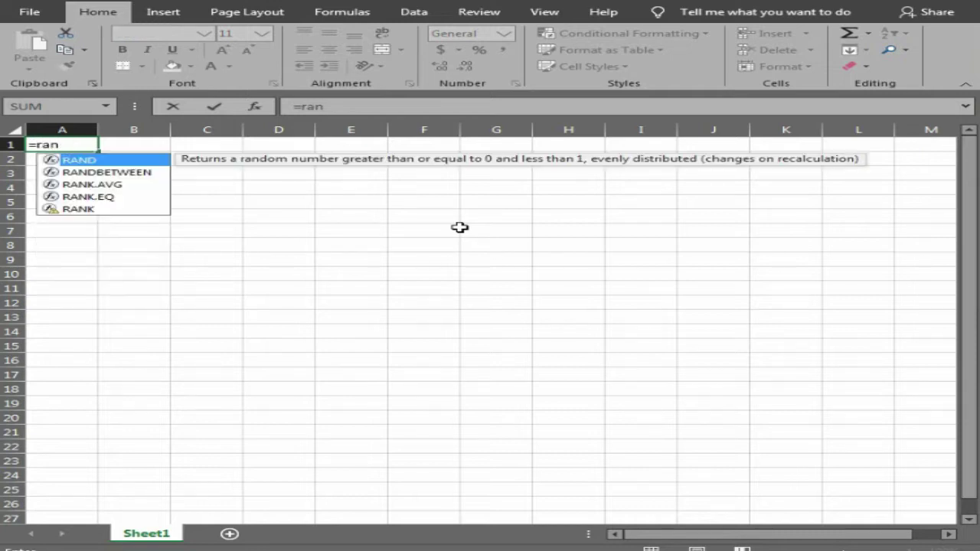
{"action": "type", "text": "d"}
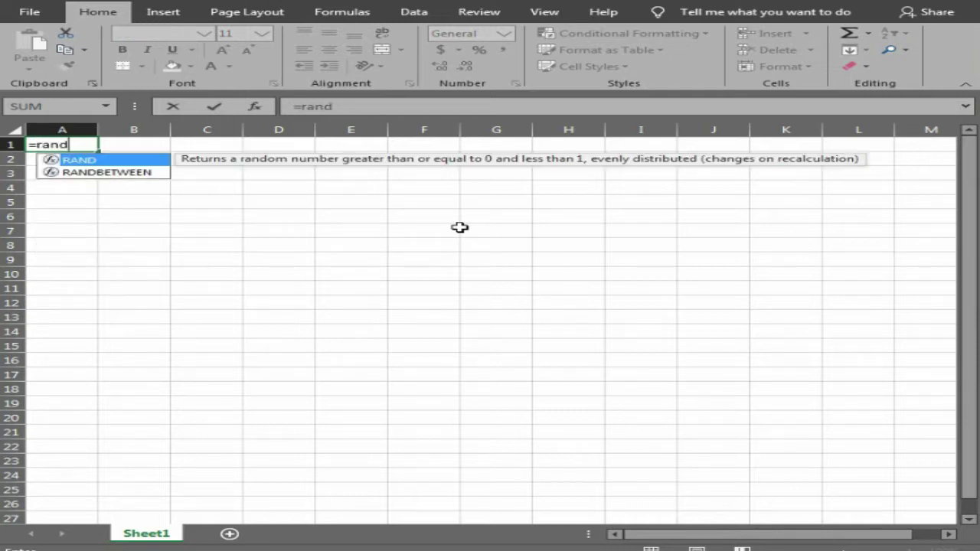
{"action": "type", "text": "()"}
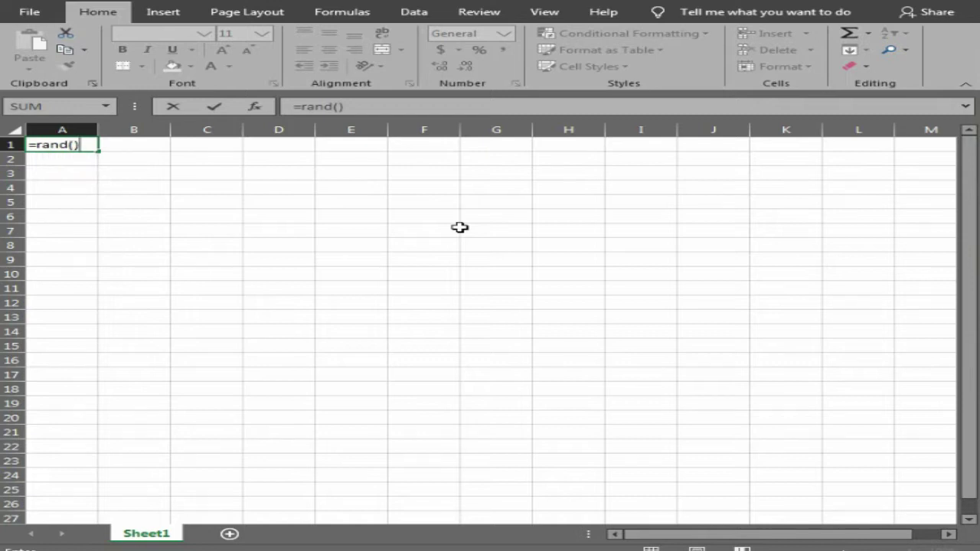
{"action": "key", "text": "Return"}
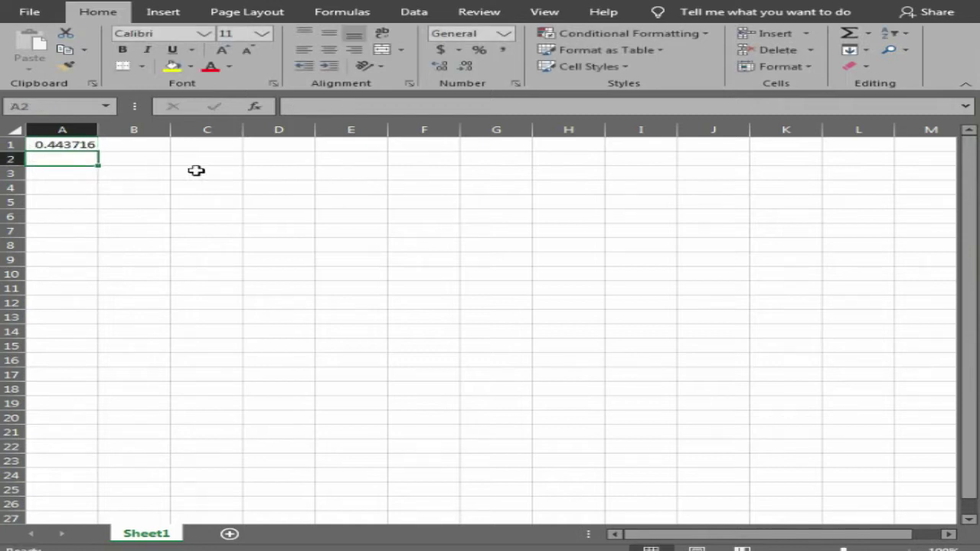
Fill the random-number formula from A1 through the range A1:E26
{"action": "left_click", "coordinate": [76, 145]}
{"action": "left_click_drag", "start_coordinate": [97, 150], "coordinate": [367, 505]}
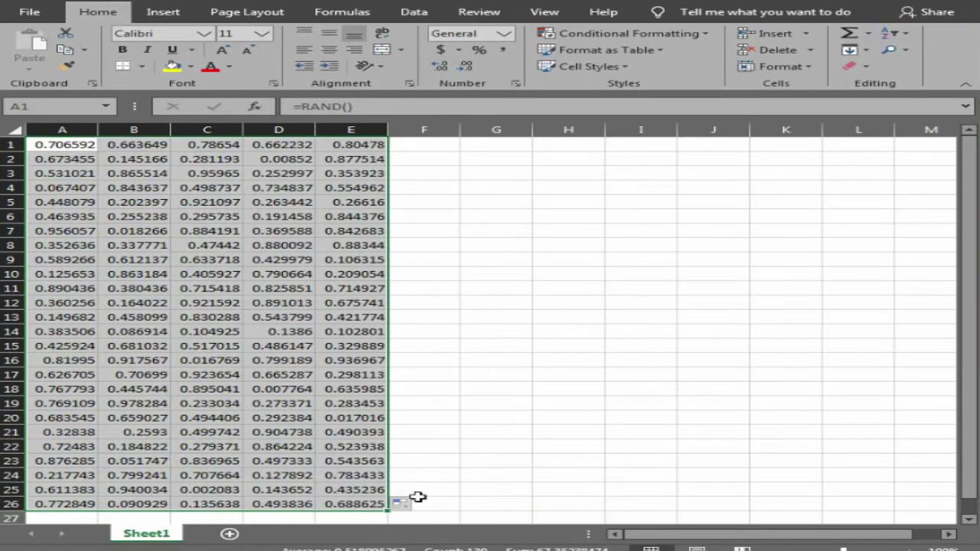
{"action": "left_click", "coordinate": [568, 259]}
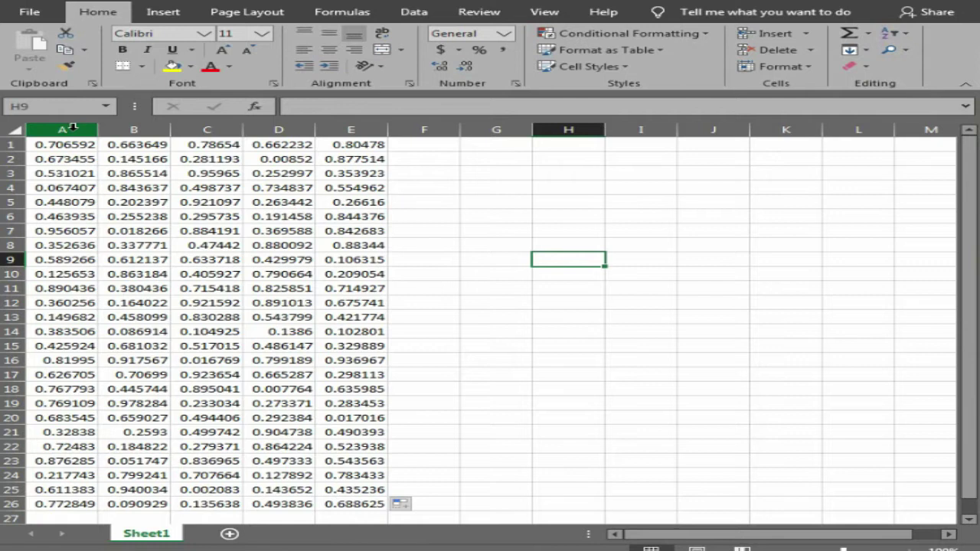
{"action": "left_click", "coordinate": [76, 132]}
{"action": "left_click", "coordinate": [134, 130]}
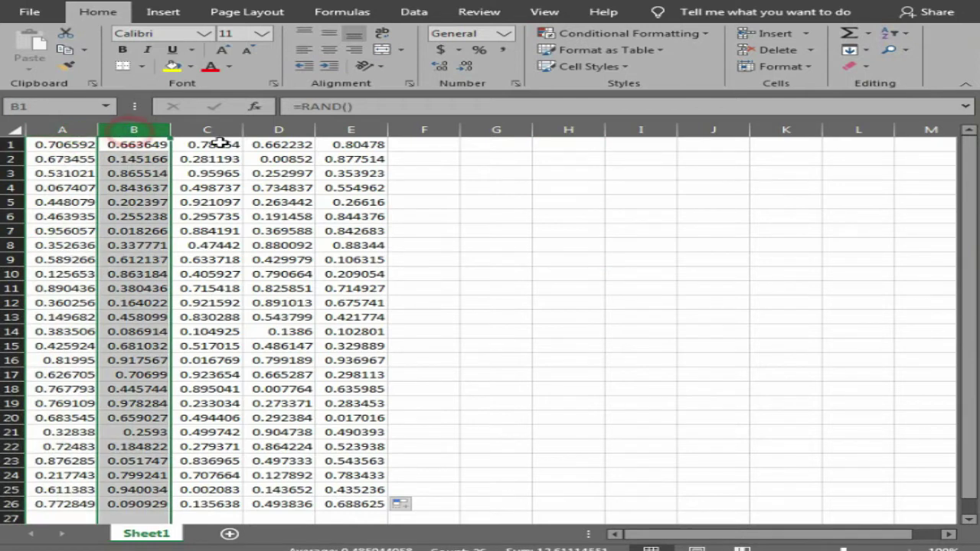
{"action": "left_click", "coordinate": [206, 130]}
{"action": "left_click", "coordinate": [300, 135]}
{"action": "left_click", "coordinate": [349, 132]}
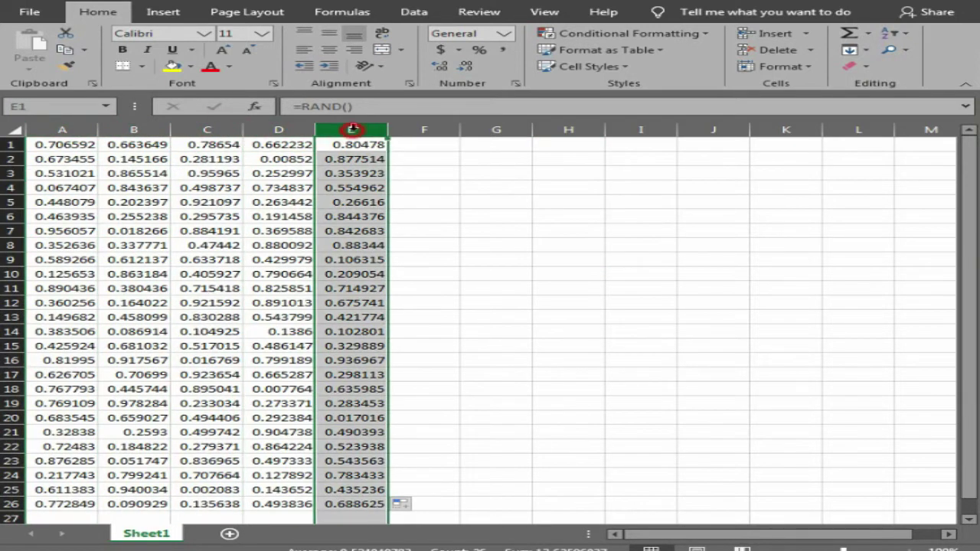
{"action": "left_click", "coordinate": [61, 132]}
{"action": "left_click", "coordinate": [135, 133]}
{"action": "left_click", "coordinate": [245, 143]}
{"action": "left_click", "coordinate": [346, 130]}
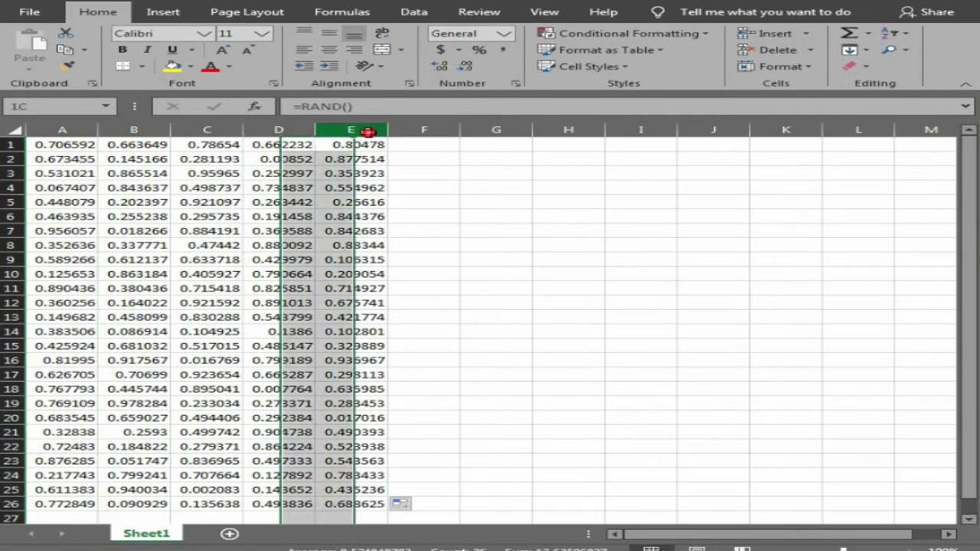
{"action": "left_click", "coordinate": [67, 131]}
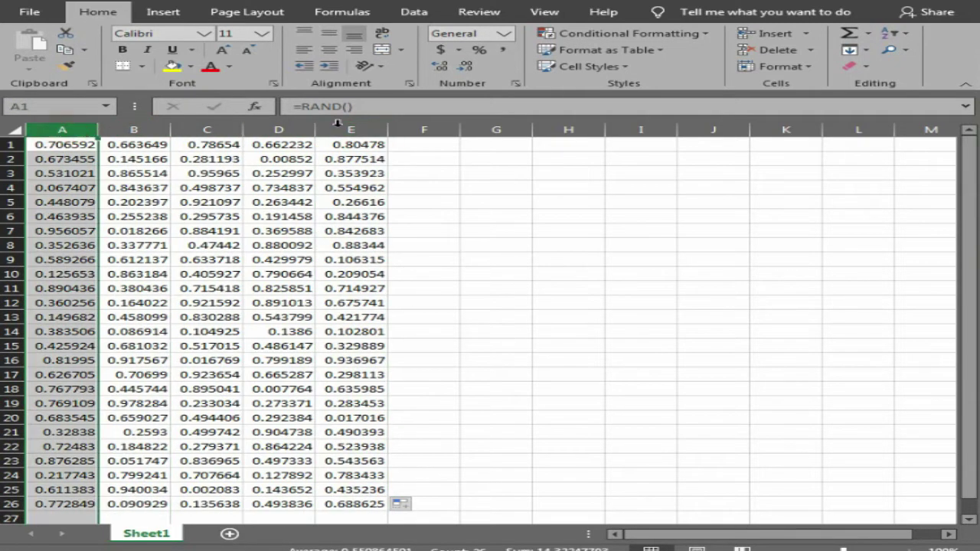
Insert a blank column at B and another at D, separating the first three columns of random numbers
{"action": "left_click", "coordinate": [141, 130]}
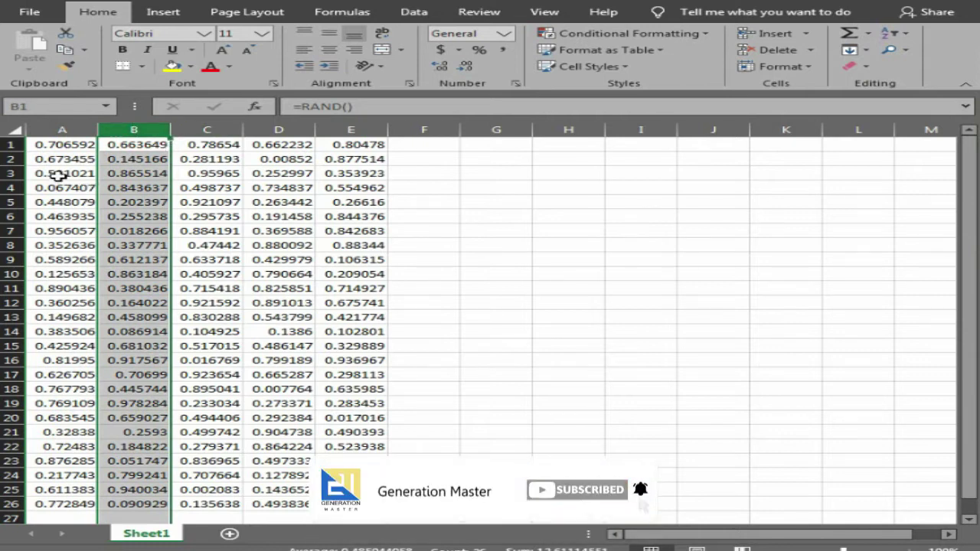
{"action": "right_click", "coordinate": [134, 131]}
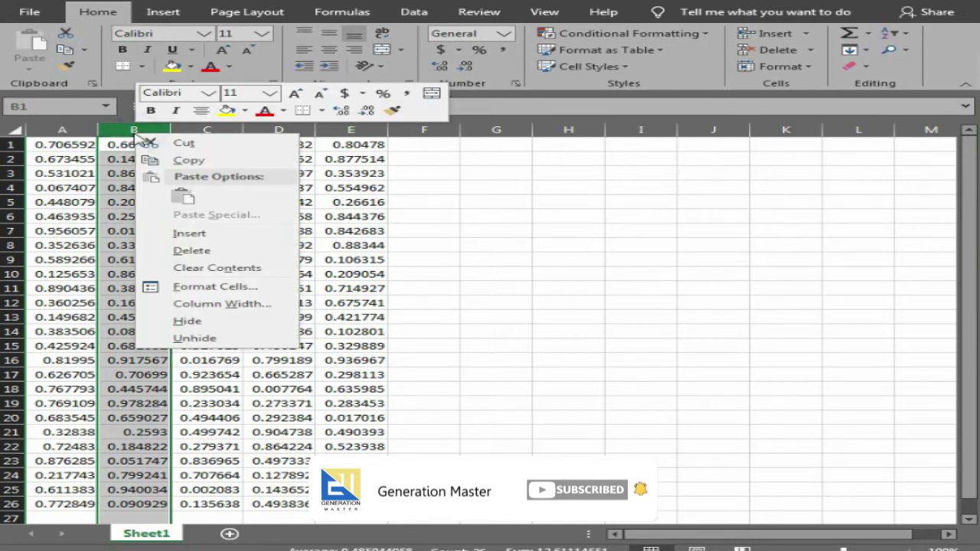
{"action": "left_click", "coordinate": [195, 230]}
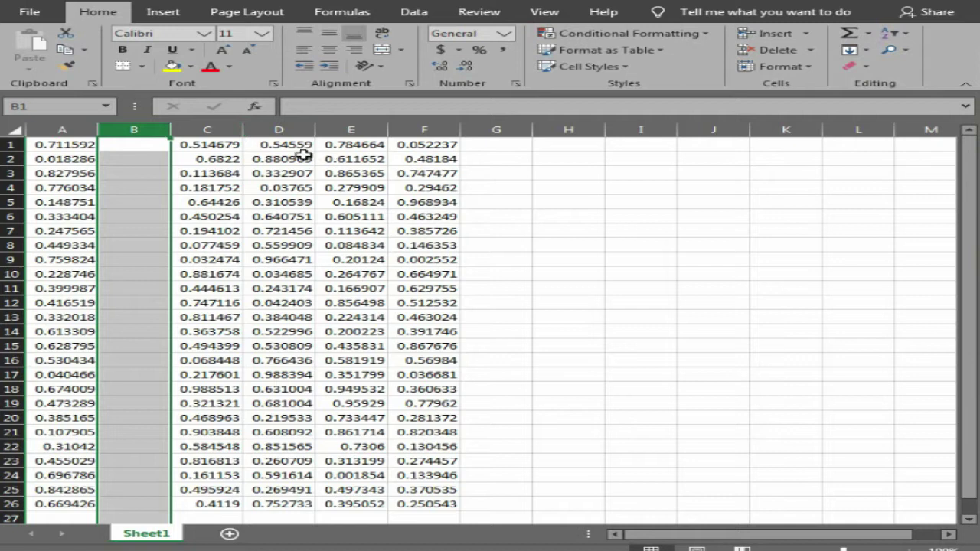
{"action": "left_click", "coordinate": [291, 130]}
{"action": "right_click", "coordinate": [292, 130]}
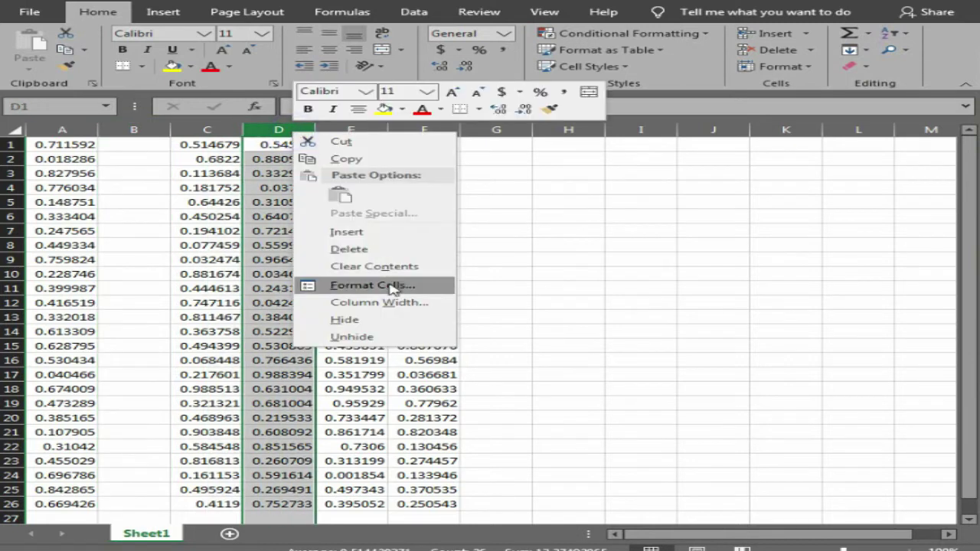
{"action": "left_click", "coordinate": [355, 233]}
Insert a blank column at F and another at H, separating the remaining columns of random numbers
{"action": "left_click", "coordinate": [442, 131]}
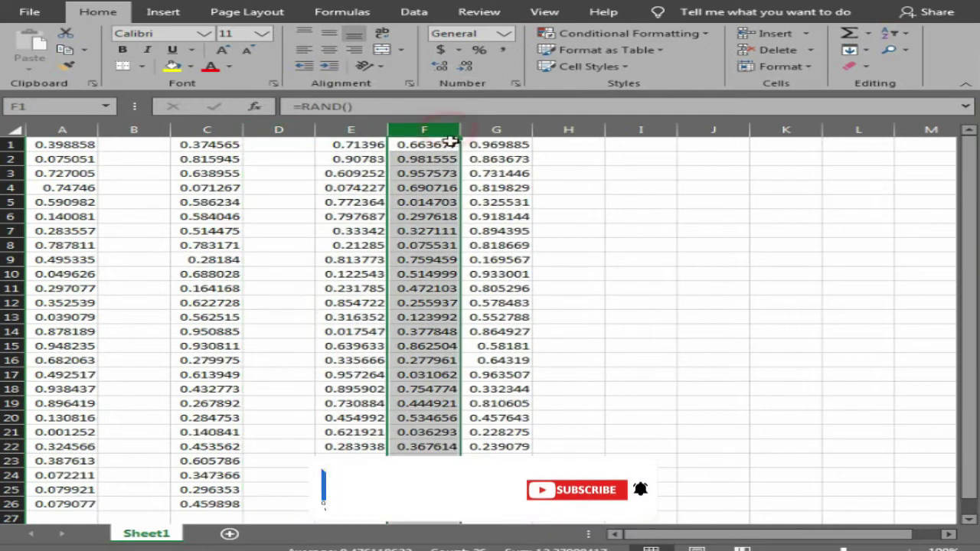
{"action": "right_click", "coordinate": [443, 138]}
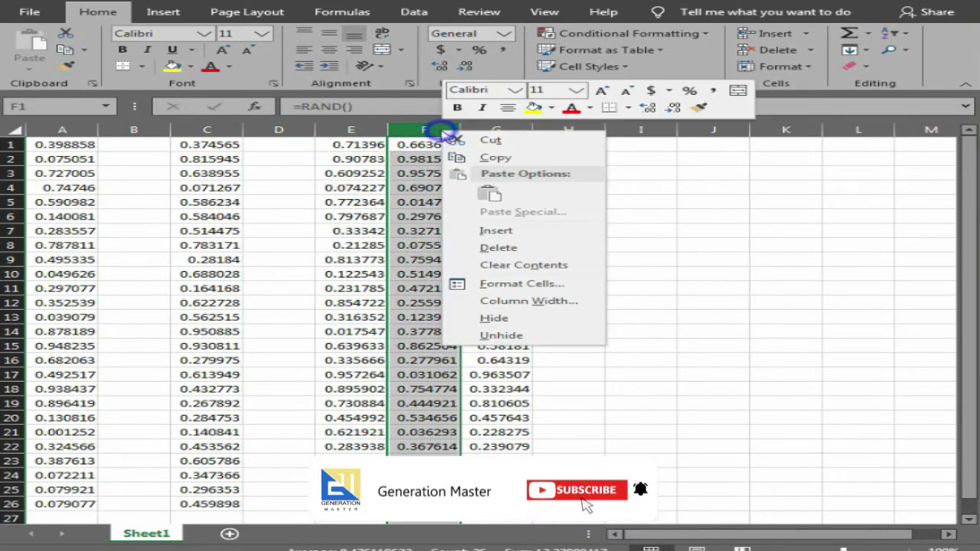
{"action": "left_click", "coordinate": [525, 229]}
{"action": "left_click", "coordinate": [568, 130]}
{"action": "right_click", "coordinate": [568, 130]}
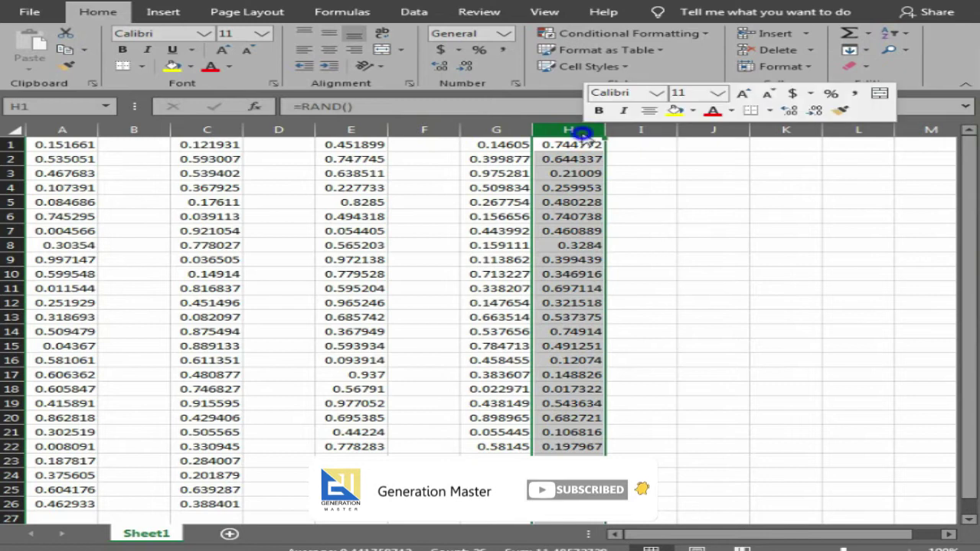
{"action": "left_click", "coordinate": [642, 233]}
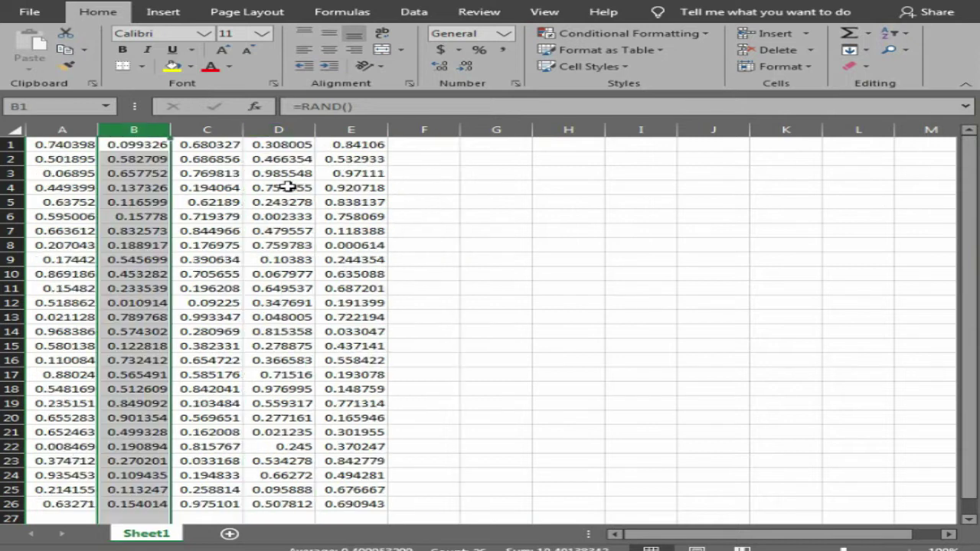
Select columns A, B, C, D and E individually as separate selections and insert a blank column before each one at once
{"action": "left_click", "coordinate": [66, 128]}
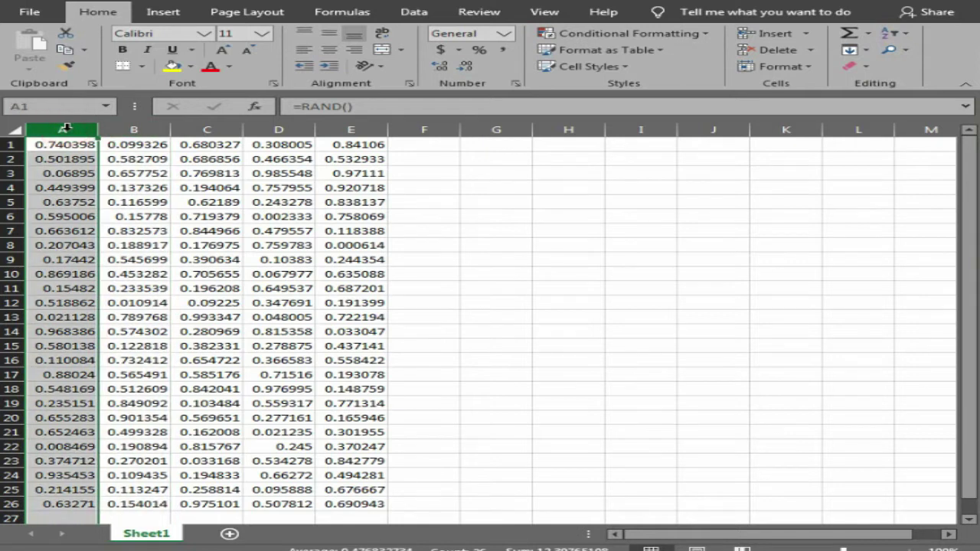
{"action": "key", "text": "ctrl"}
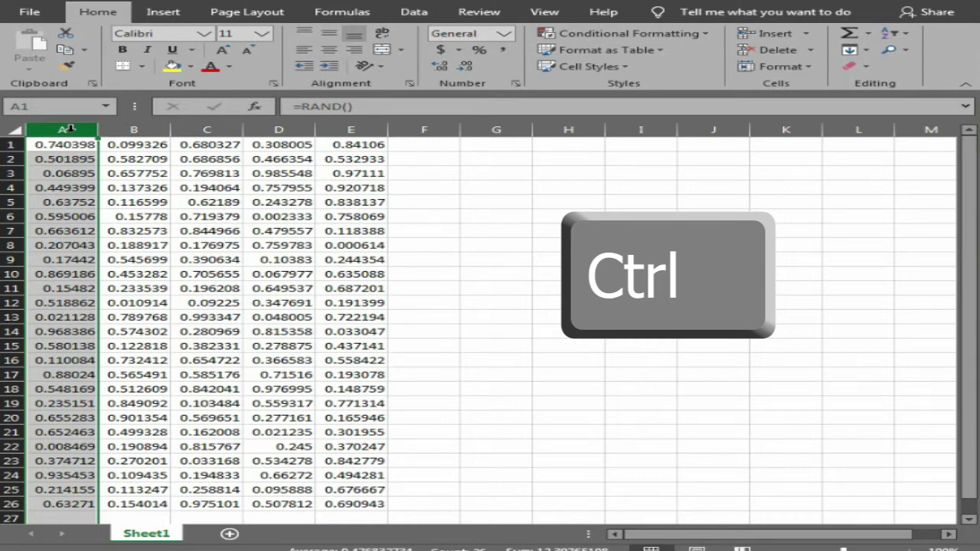
{"action": "left_click", "coordinate": [118, 129], "text": "ctrl"}
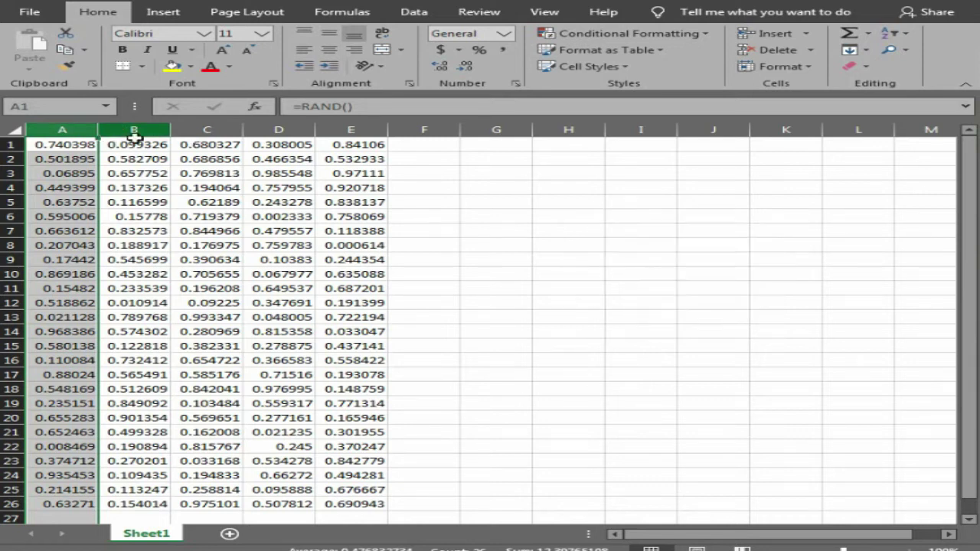
{"action": "left_click", "coordinate": [282, 129], "text": "ctrl"}
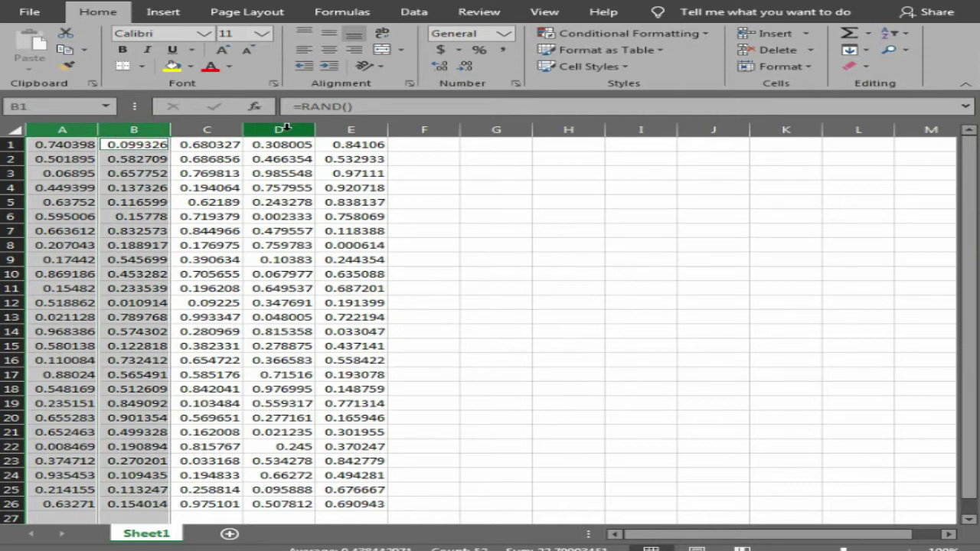
{"action": "left_click", "coordinate": [220, 126], "text": "ctrl"}
{"action": "left_click", "coordinate": [279, 128], "text": "ctrl"}
{"action": "left_click", "coordinate": [372, 129], "text": "ctrl"}
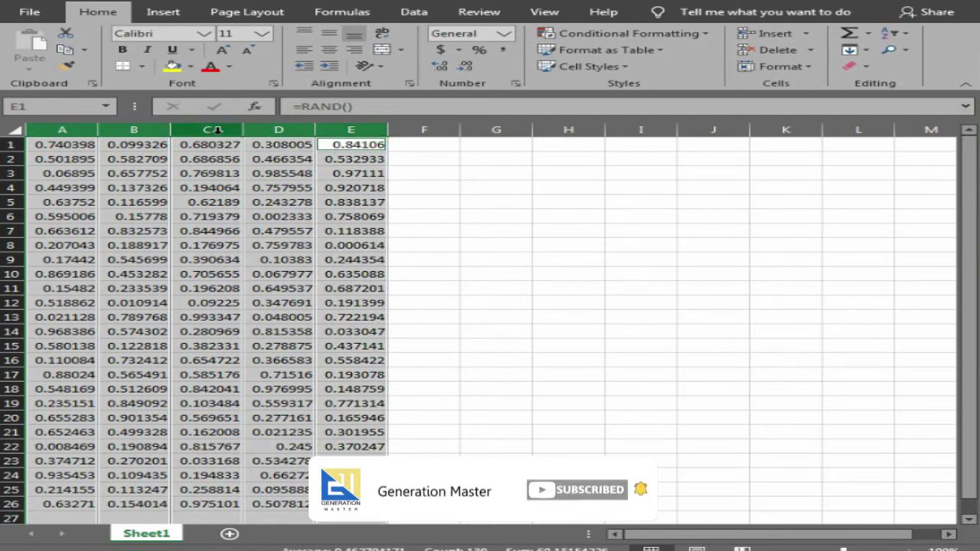
{"action": "right_click", "coordinate": [217, 131]}
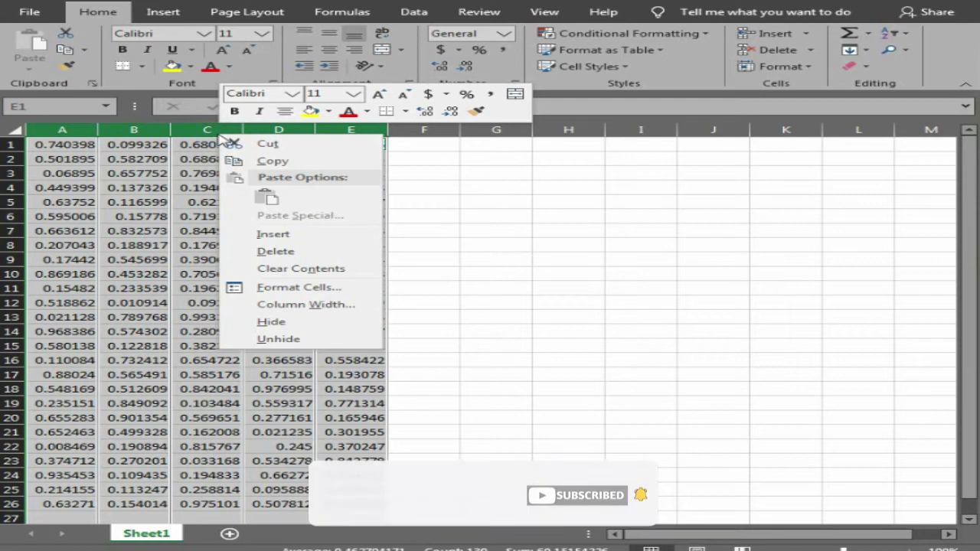
{"action": "left_click", "coordinate": [305, 237]}
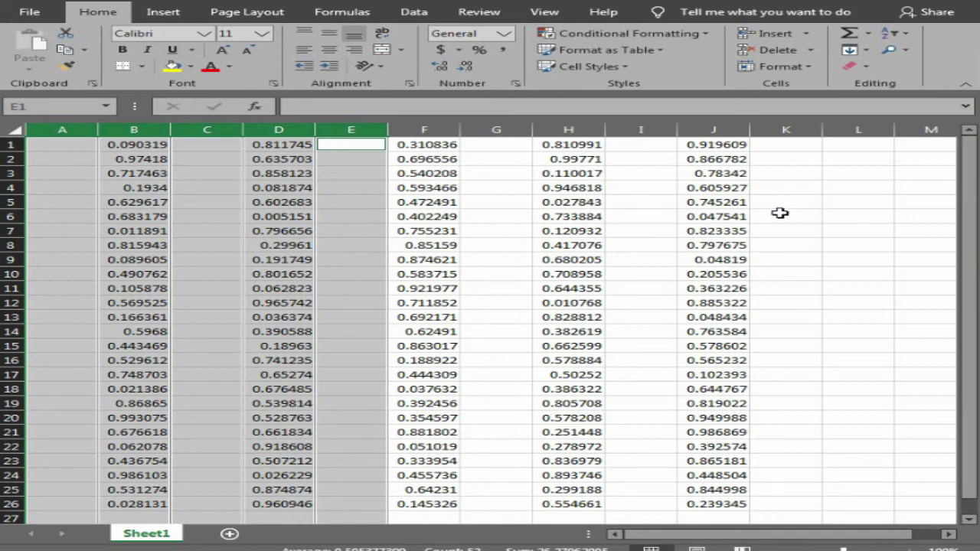
{"action": "left_click", "coordinate": [496, 245]}
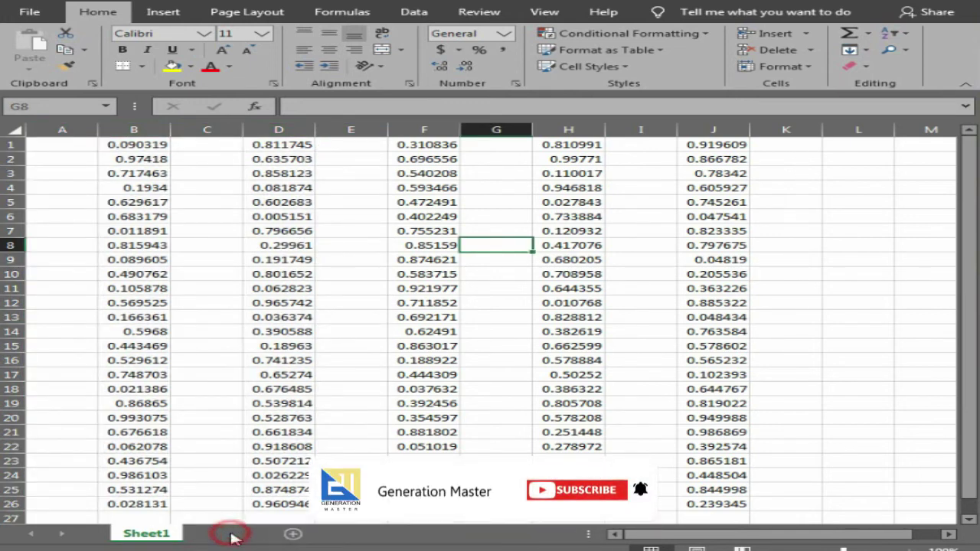
Add a new worksheet and enter the formula =RAND() in its cell A1
{"action": "left_click", "coordinate": [229, 534]}
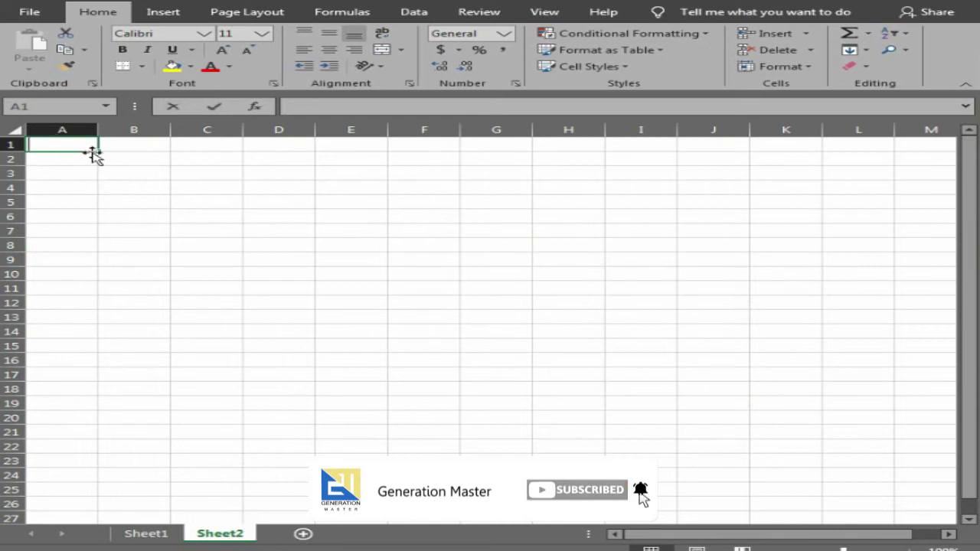
{"action": "type", "text": "=ra"}
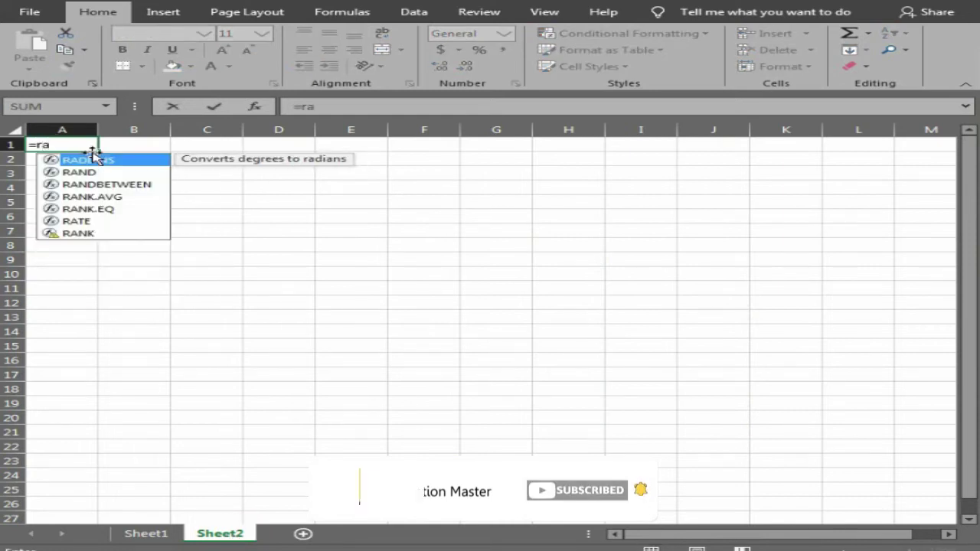
{"action": "type", "text": "nd"}
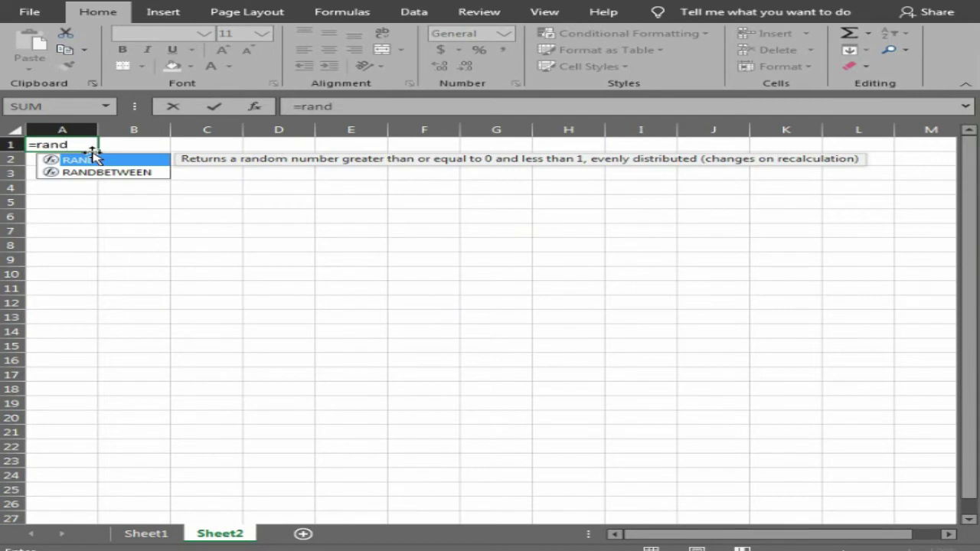
{"action": "type", "text": "()"}
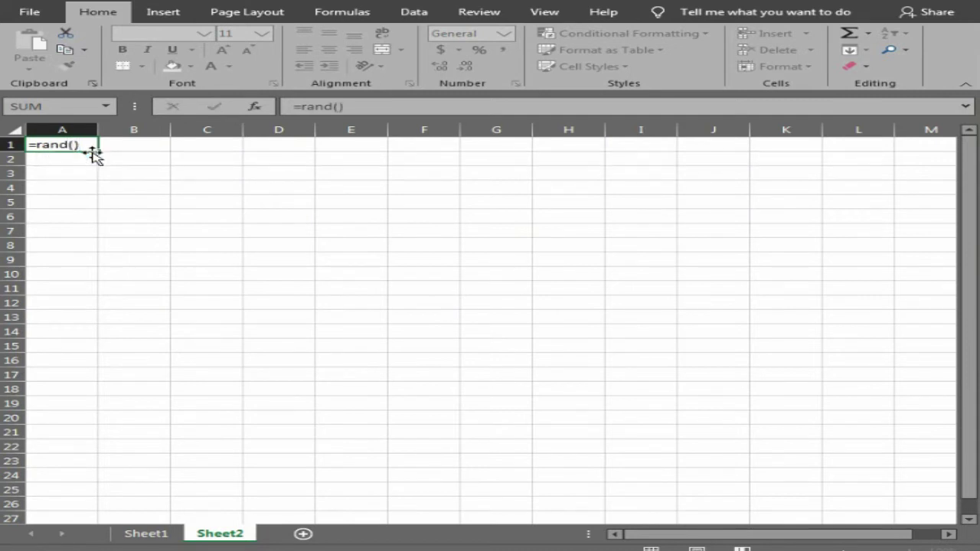
{"action": "key", "text": "Return"}
{"action": "type", "text": "\\"}
{"action": "key", "text": "Escape"}
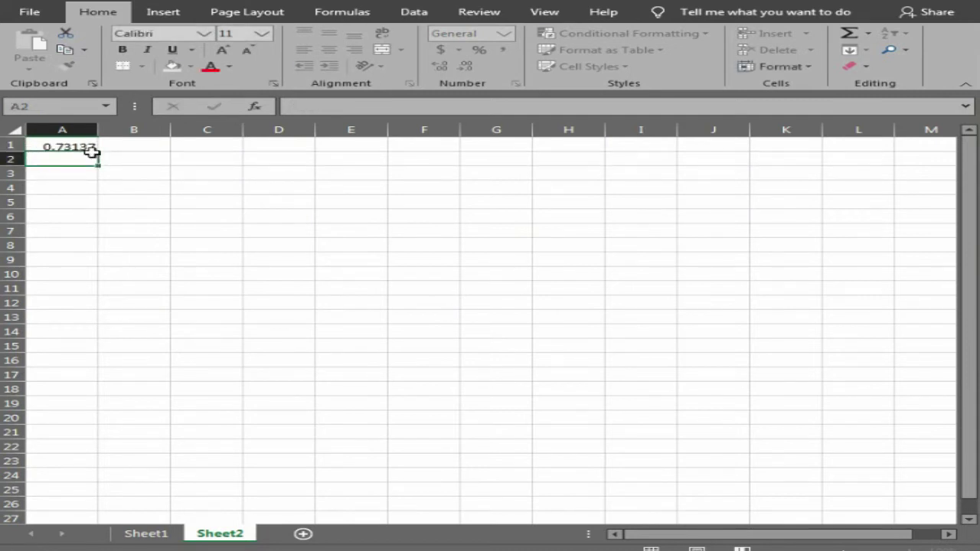
Fill the random-number formula from A1 through the range A1:E25 on the new sheet
{"action": "key", "text": "F9"}
{"action": "key", "text": "Up"}
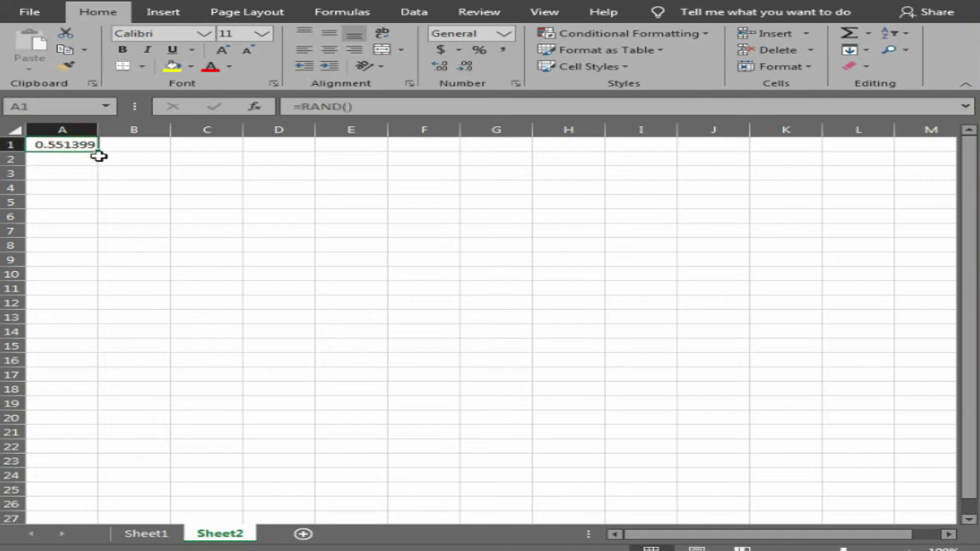
{"action": "left_click_drag", "start_coordinate": [102, 153], "coordinate": [382, 502]}
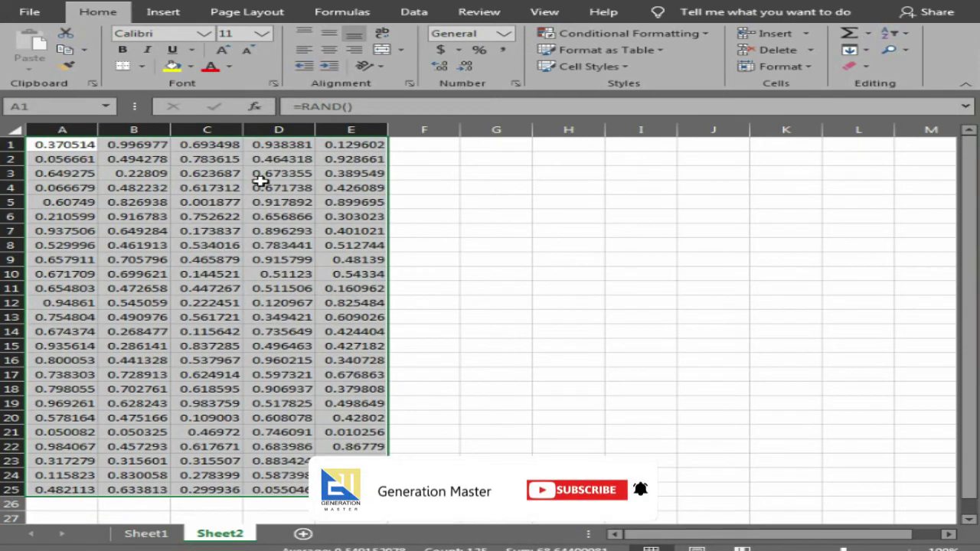
{"action": "left_click", "coordinate": [426, 233]}
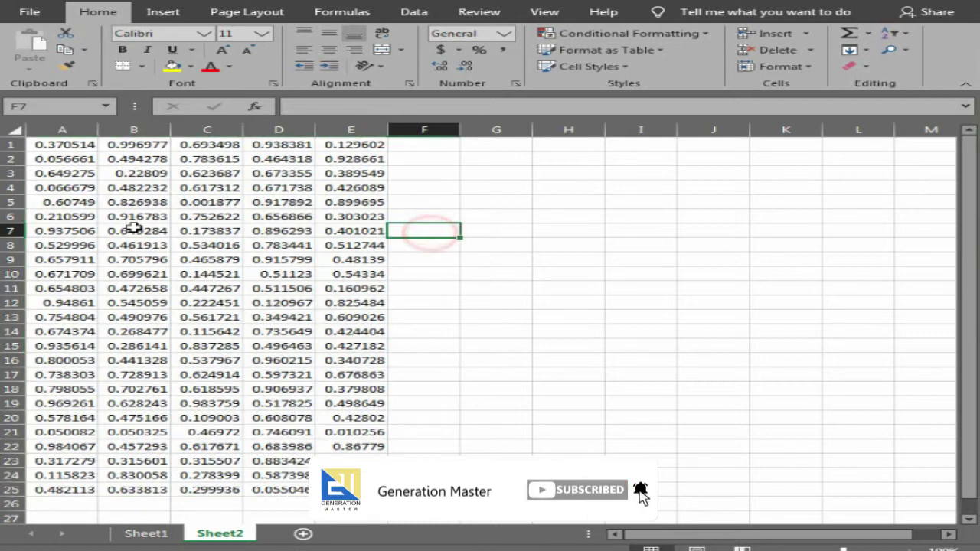
Select rows 1, 2, 3, 4 and 5 individually as separate selections and insert a blank row above each one at once
{"action": "left_click", "coordinate": [12, 146]}
{"action": "left_click_drag", "start_coordinate": [11, 146], "coordinate": [15, 287]}
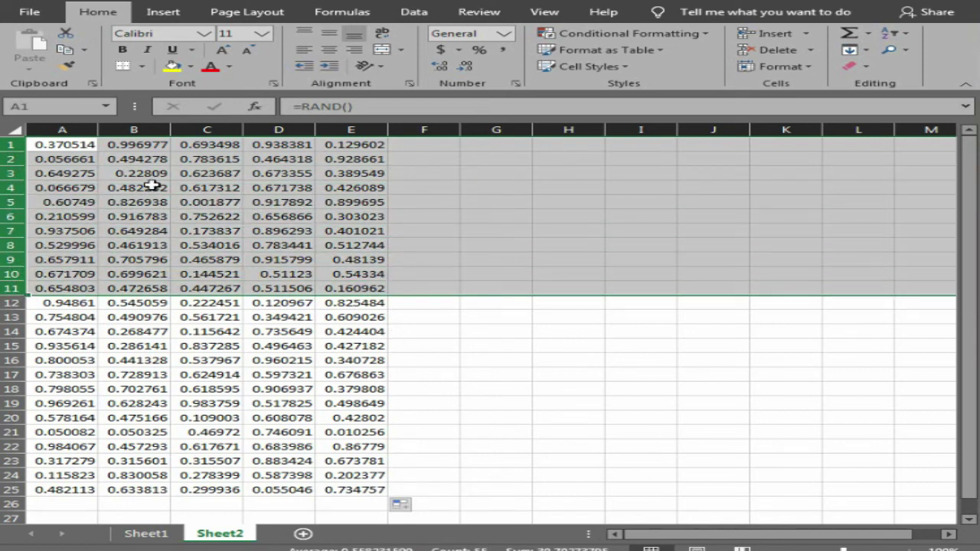
{"action": "left_click", "coordinate": [8, 144]}
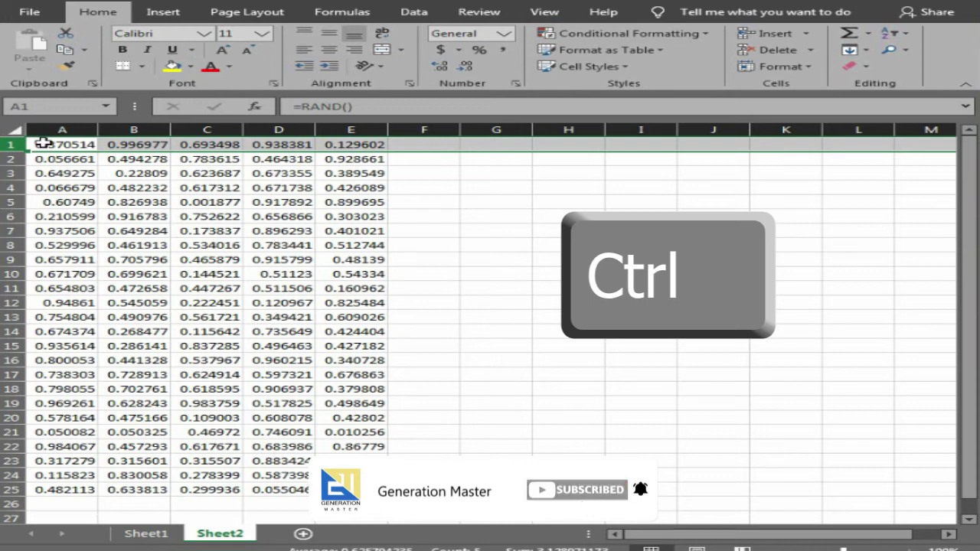
{"action": "left_click", "coordinate": [6, 159], "text": "ctrl"}
{"action": "left_click", "coordinate": [6, 173], "text": "ctrl"}
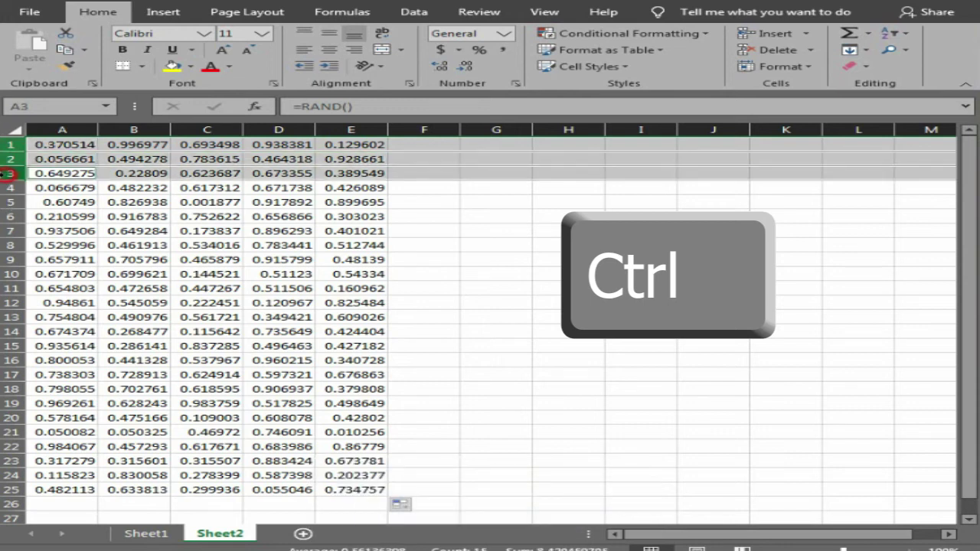
{"action": "left_click", "coordinate": [6, 186], "text": "ctrl"}
{"action": "left_click", "coordinate": [6, 202], "text": "ctrl"}
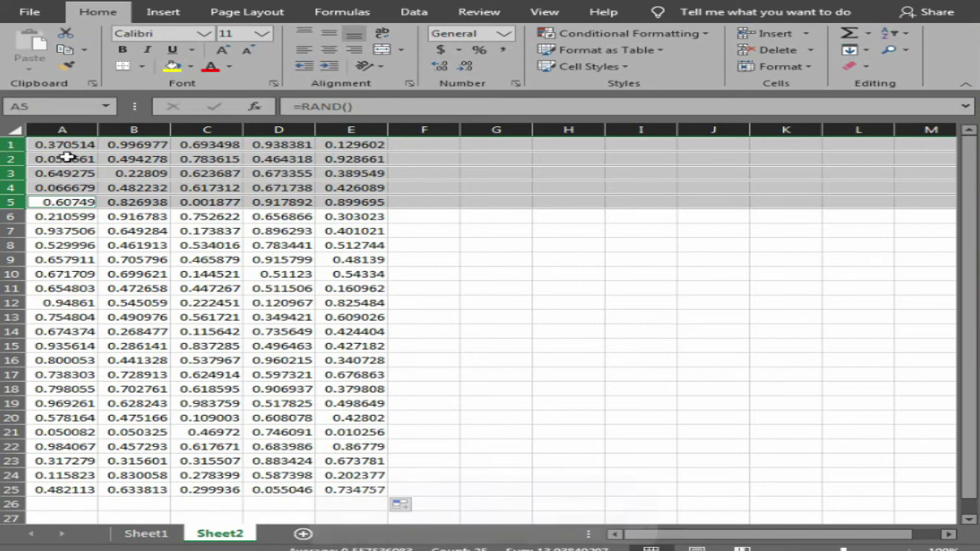
{"action": "right_click", "coordinate": [12, 159]}
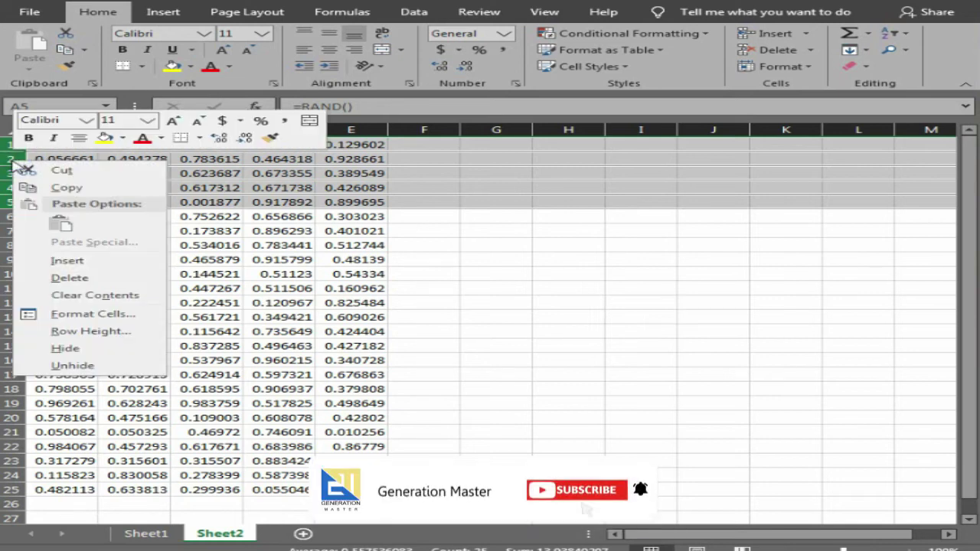
{"action": "left_click", "coordinate": [98, 260]}
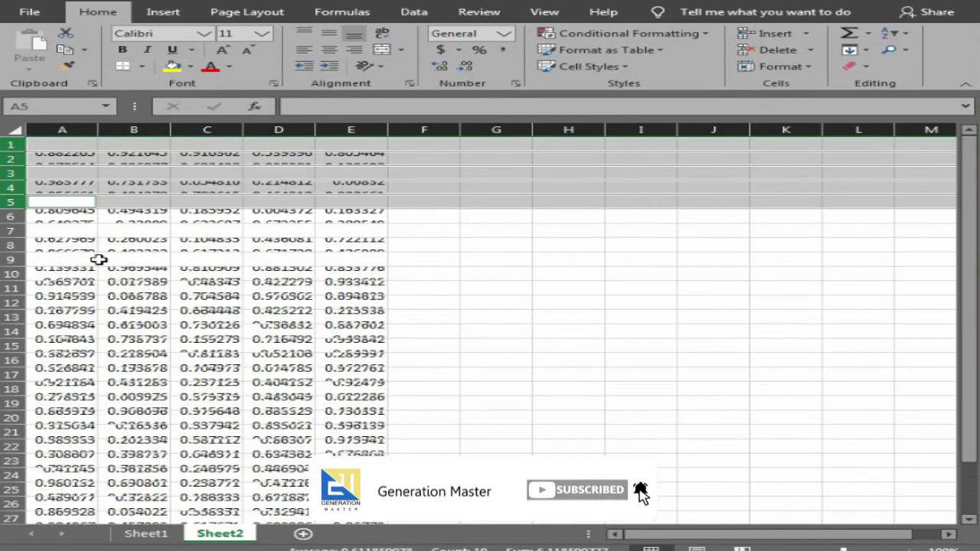
{"action": "left_click", "coordinate": [706, 318]}
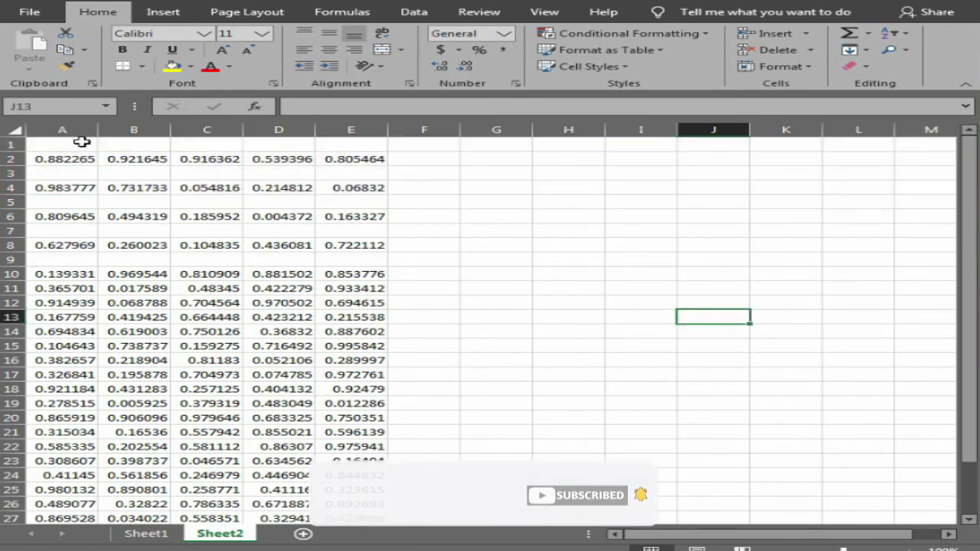